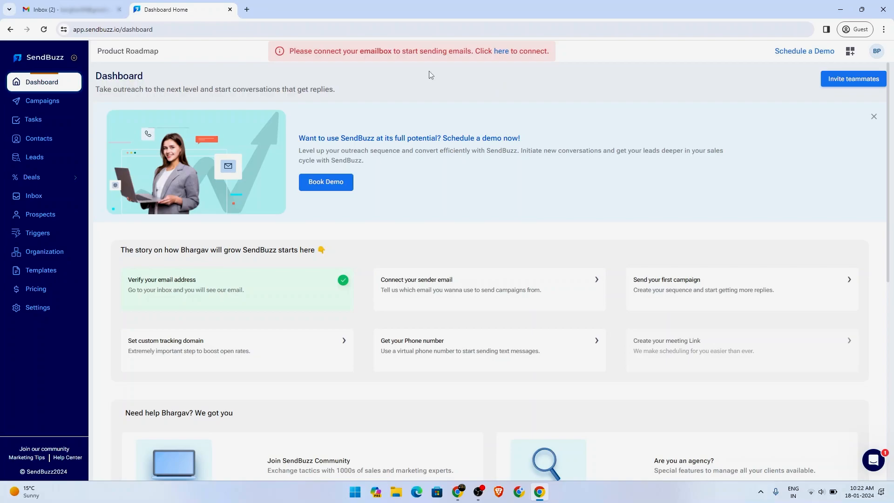
Step: Go from the dashboard to Settings > Mailbox, which shows no connected email account
left_click(501, 52)
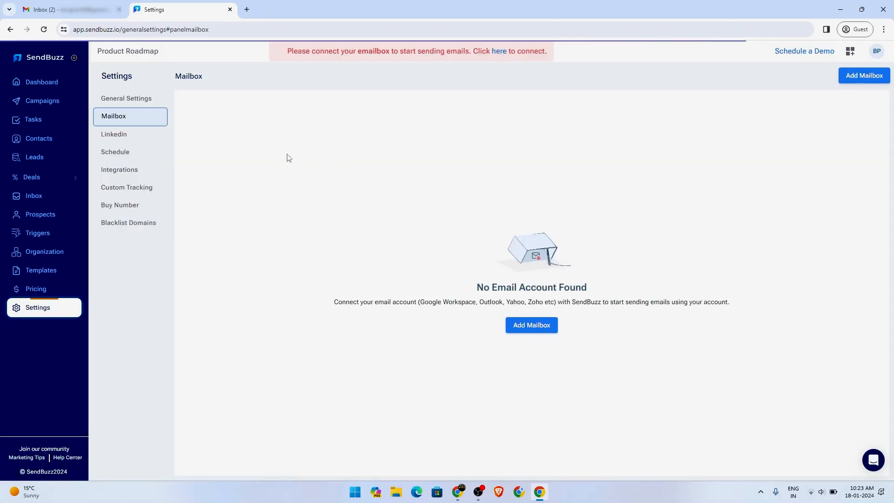
left_click(54, 87)
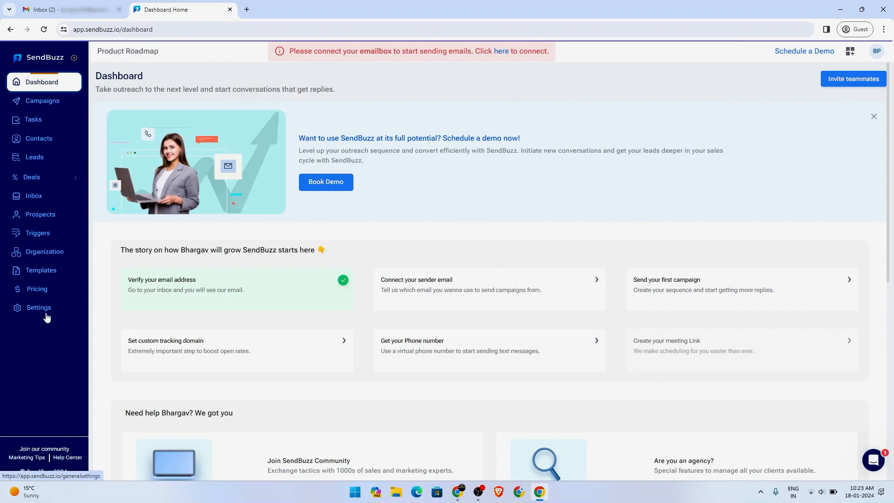
left_click(49, 310)
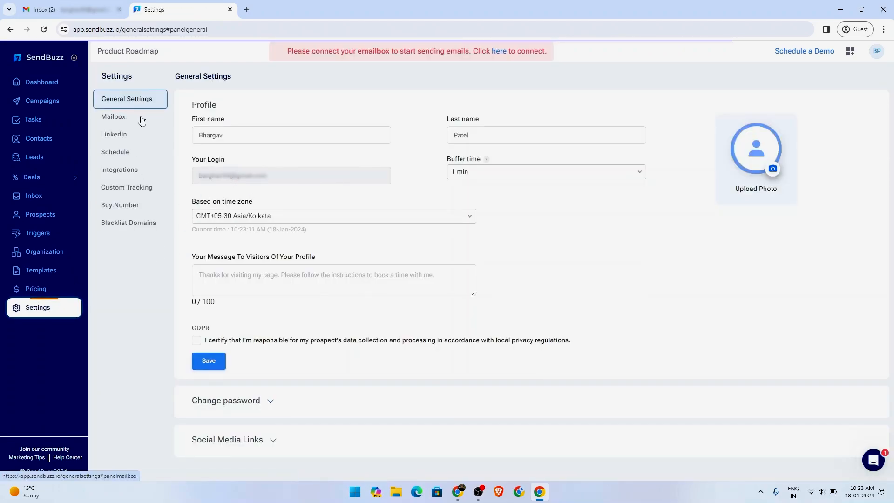
left_click(120, 117)
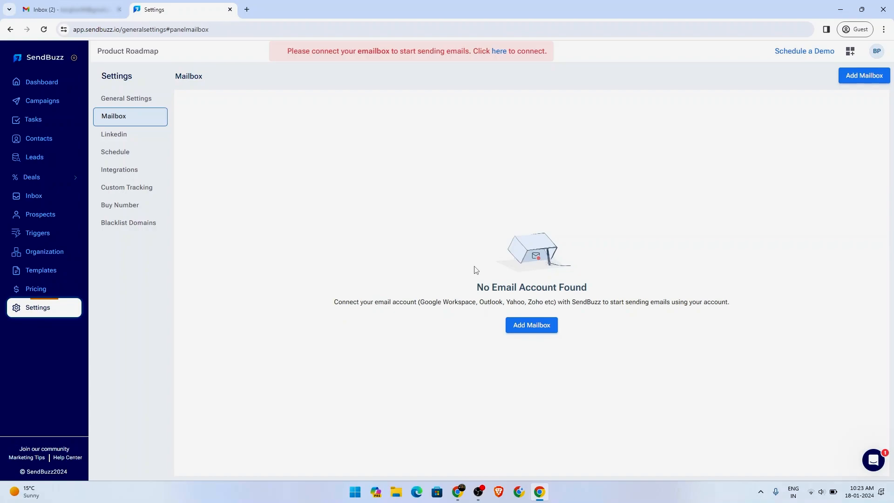
Step: Add a new mailbox with Gmail / Gsuite as the provider to get the SMTP/IMAP form
left_click(530, 326)
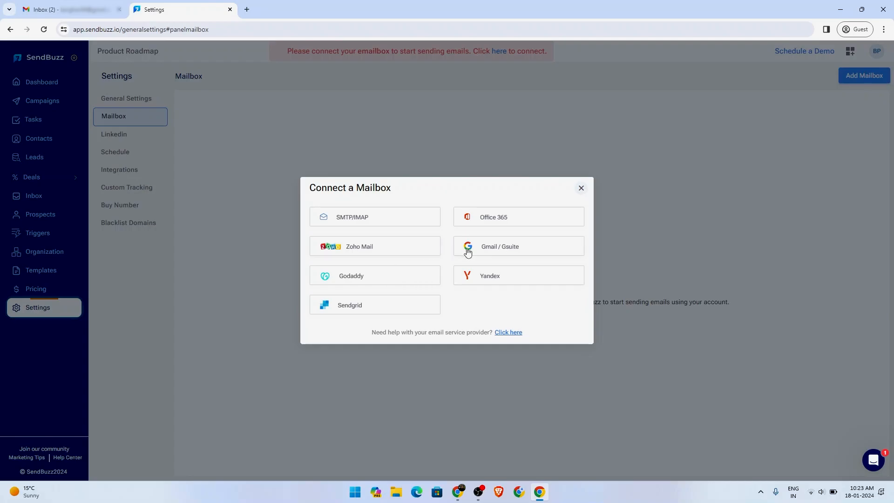
left_click(482, 253)
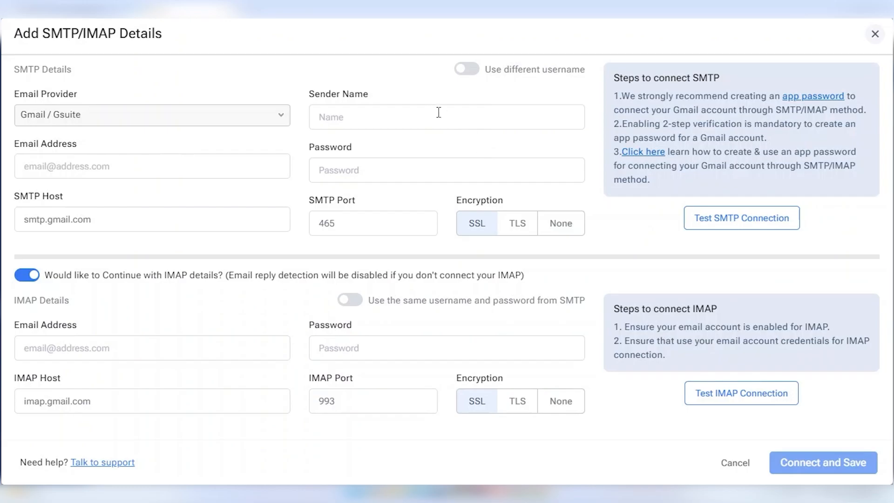
Step: Enter the sender's name and Gmail address in the SMTP details, keeping the preset SMTP host
left_click(411, 117)
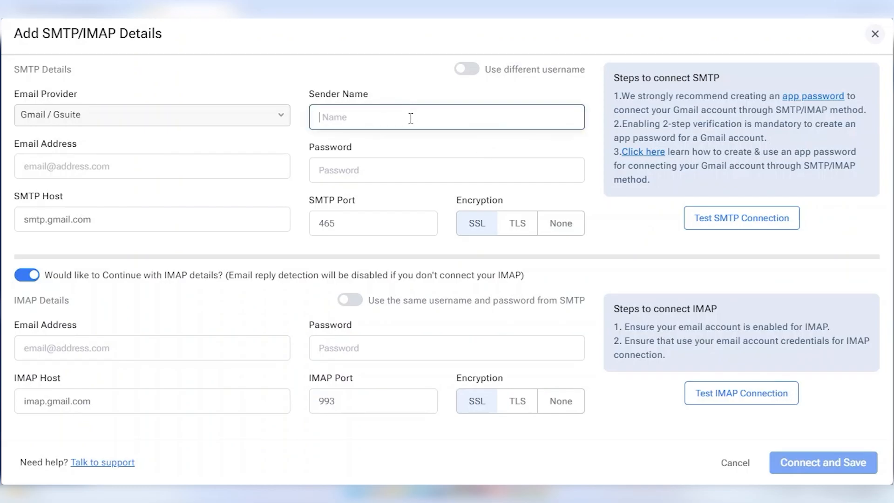
type("Bhargav")
left_click(91, 157)
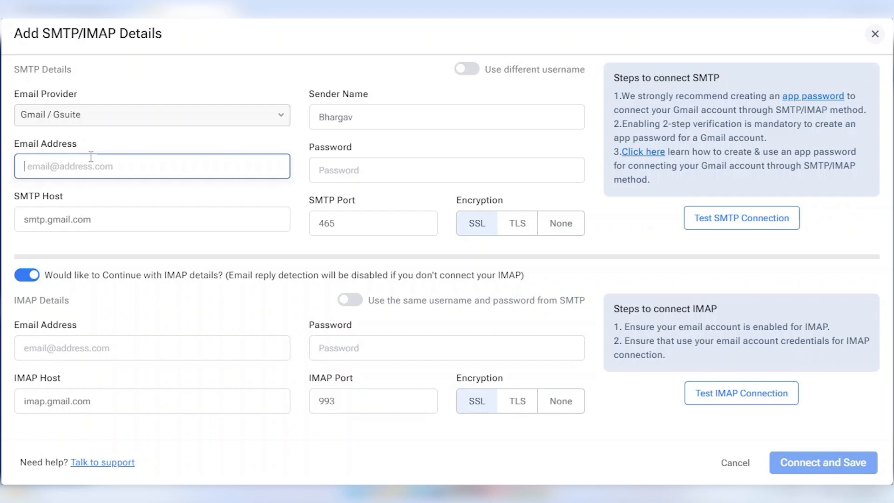
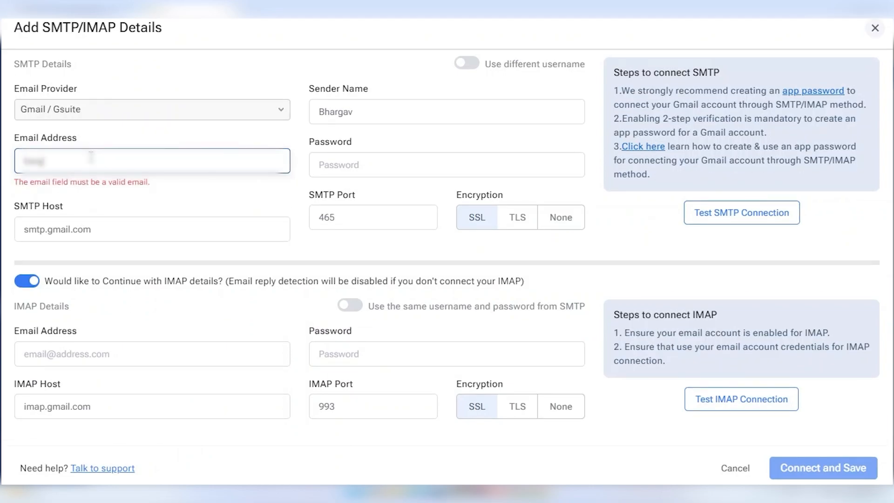
key("Tab")
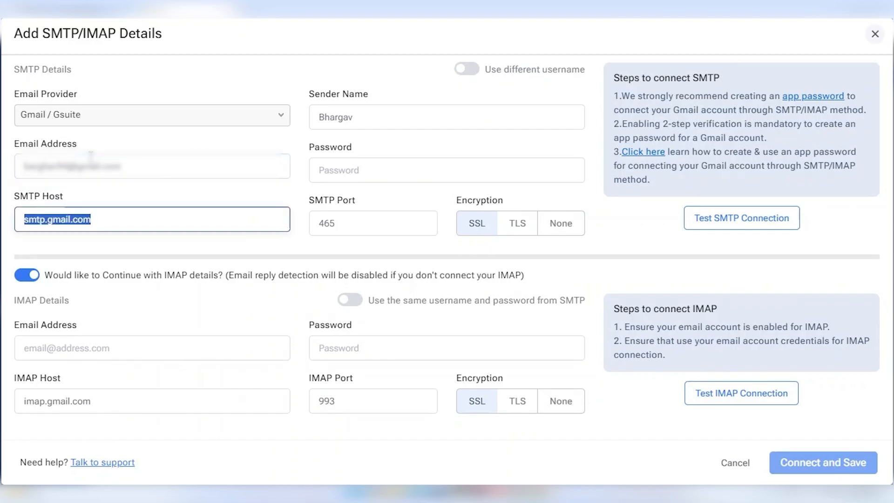
left_click(68, 198)
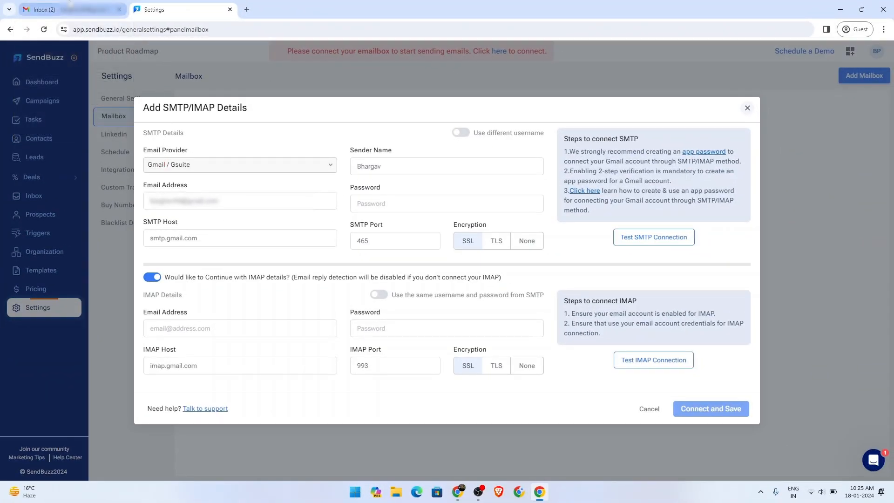
Step: From the Gmail tab's avatar menu, open 'Manage your Google Account' in a new tab
left_click(70, 9)
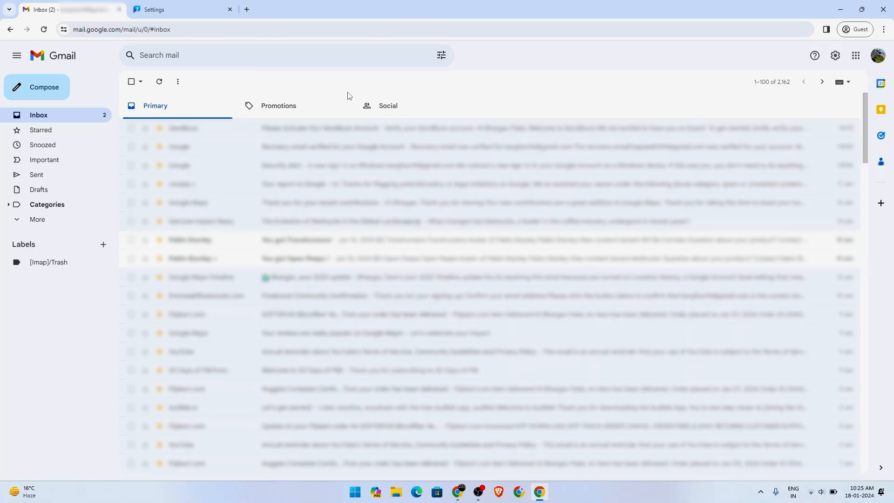
left_click(877, 57)
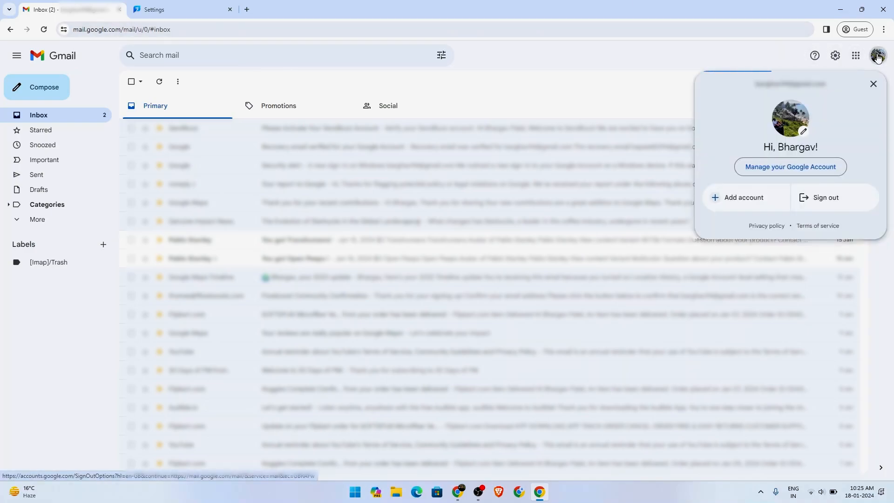
left_click(802, 172)
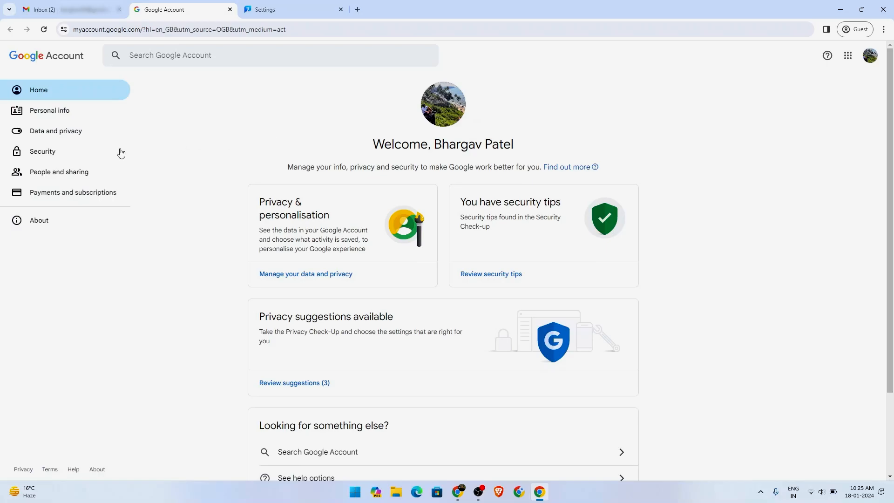
Step: Open Security > 2-Step Verification, re-entering the account password to verify identity
left_click(46, 155)
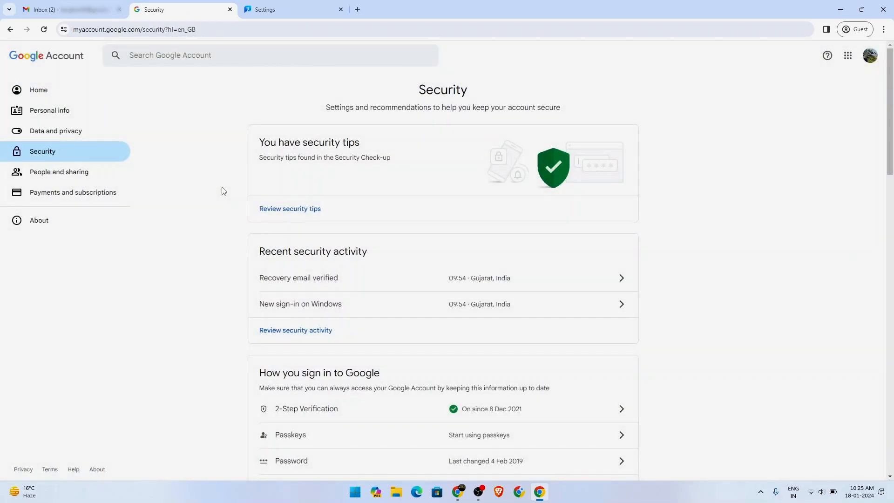
scroll(222, 191, "down", 4)
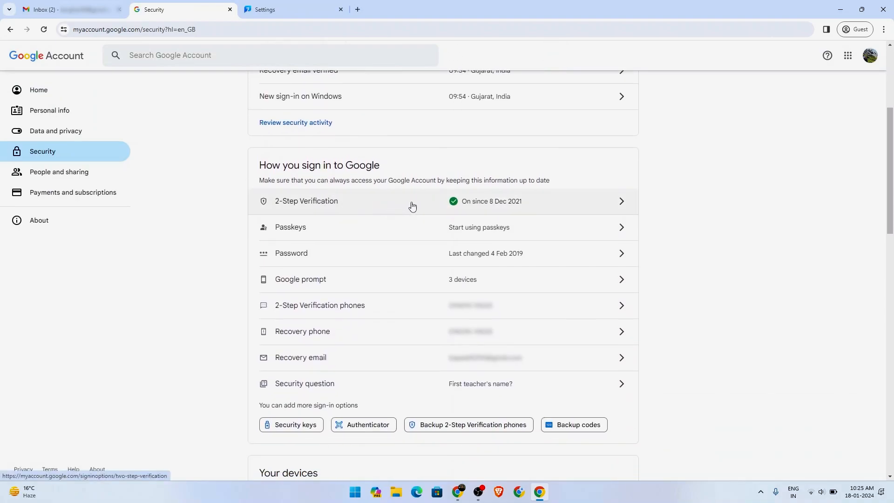
left_click(412, 206)
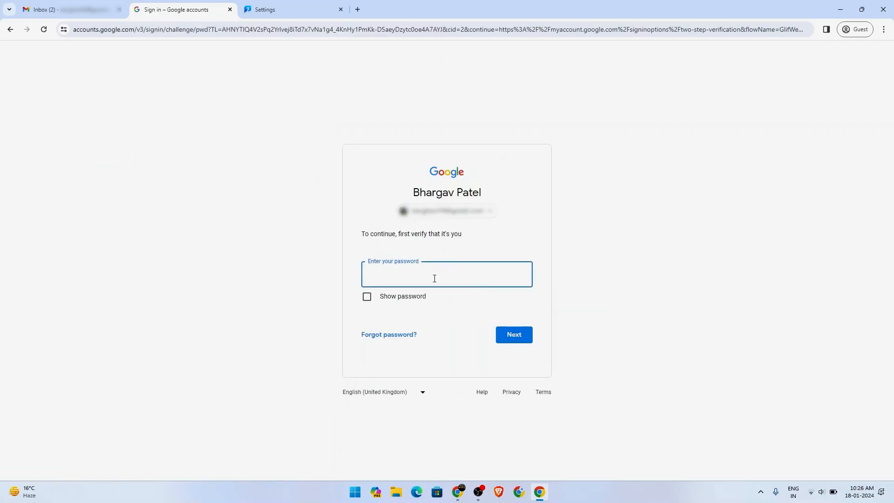
type("•••••••••••")
key("Return")
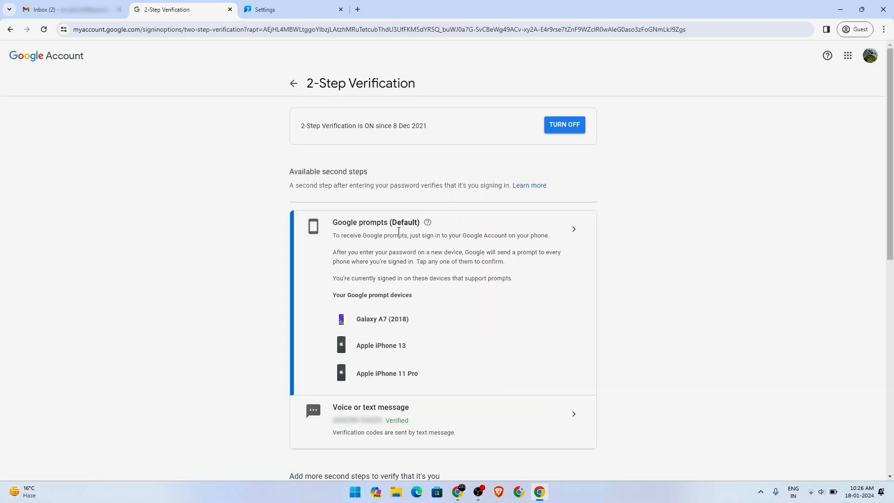
Step: Scroll down to the App passwords section, which currently lists None
scroll(344, 205, "down", 4)
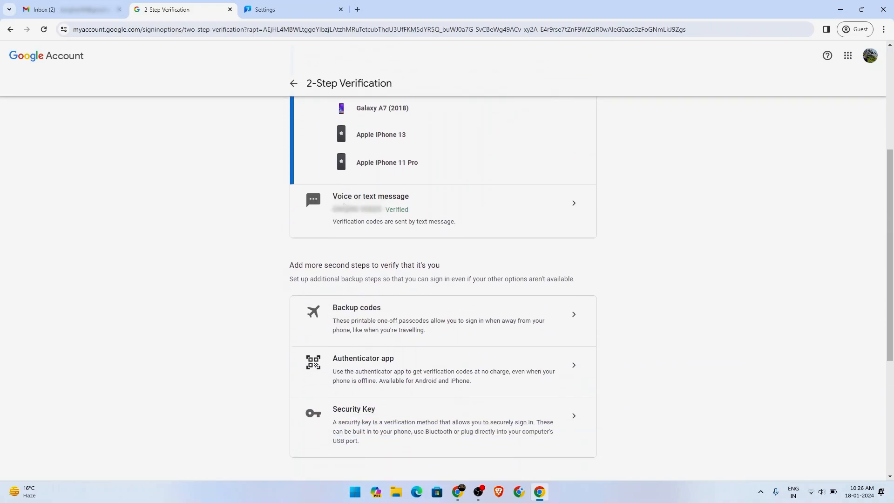
scroll(344, 205, "down", 5)
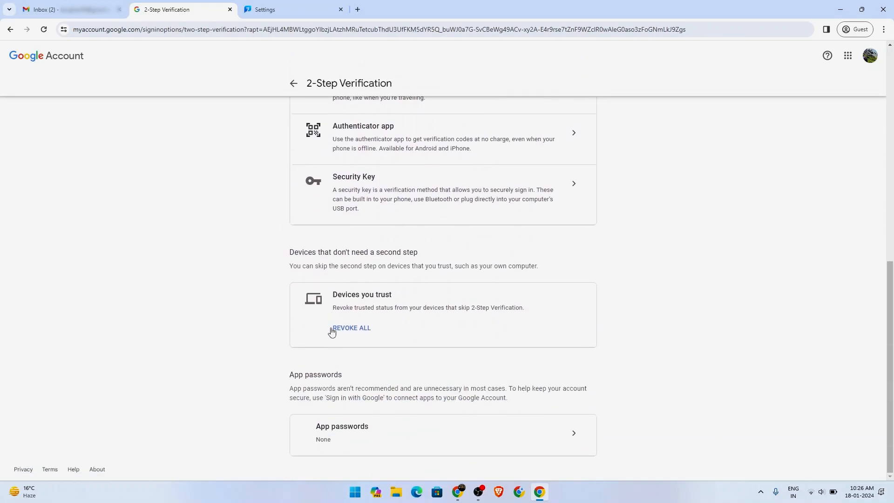
left_click_drag(287, 375, 346, 391)
left_click(346, 391)
Step: Create a Google app password named 'SendBuzz'
left_click(576, 434)
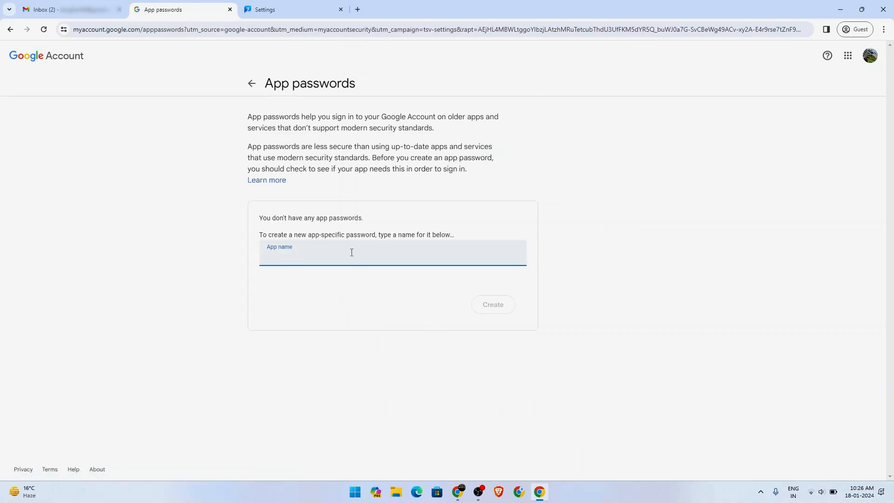
type("SendBuzz")
left_click(494, 307)
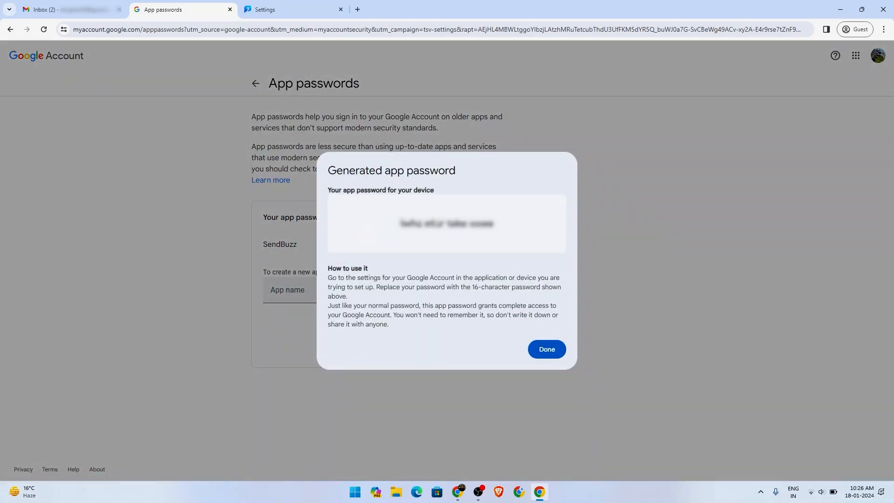
Step: Copy the generated app password into SendBuzz's SMTP Password field
left_click_drag(402, 223, 495, 224)
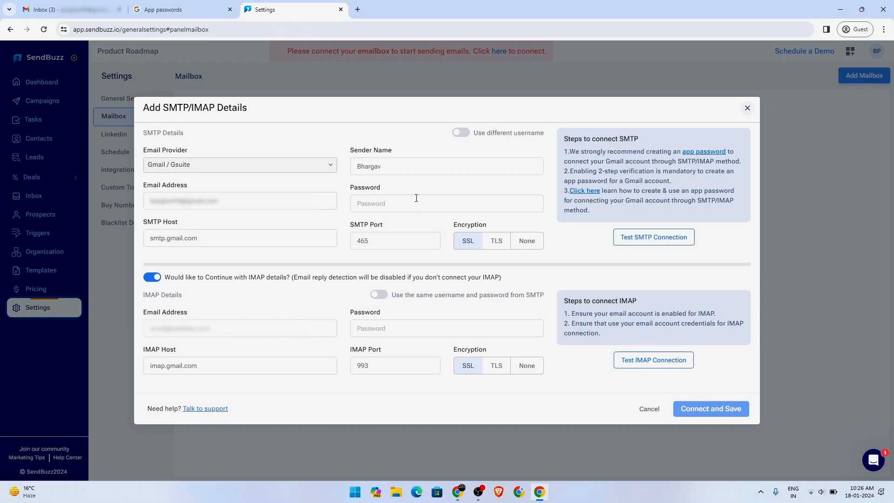
left_click(415, 198)
key("ctrl+v")
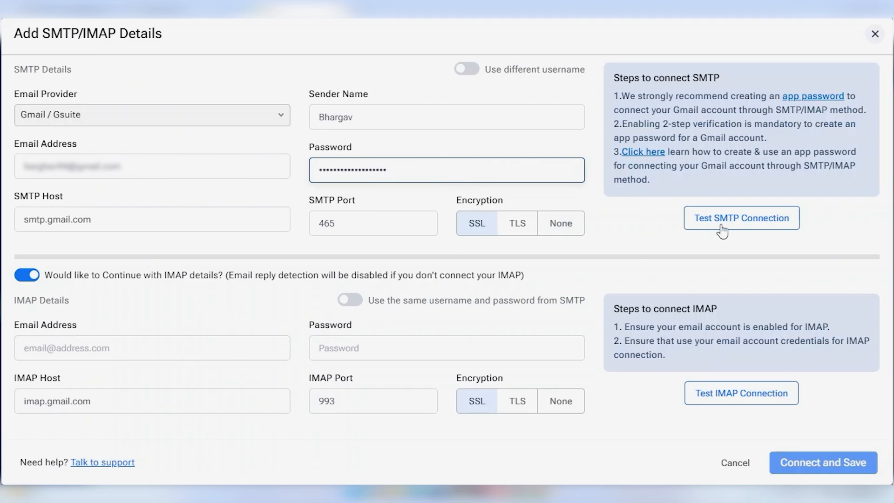
Step: Test the SMTP connection and open its validation email in the Gmail inbox
left_click(740, 220)
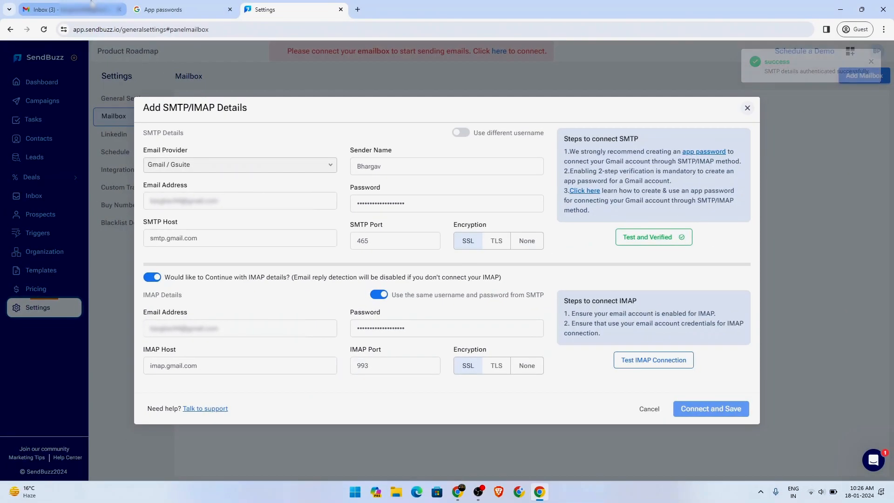
left_click(91, 6)
left_click(206, 106)
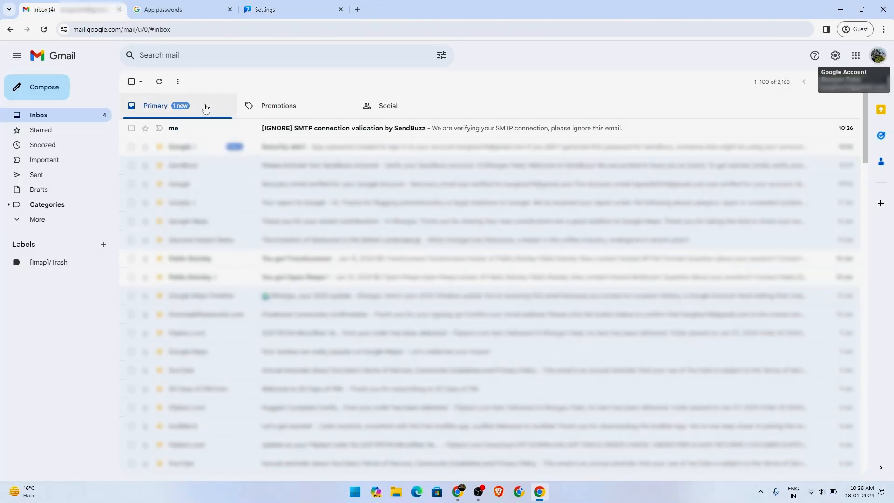
left_click(307, 134)
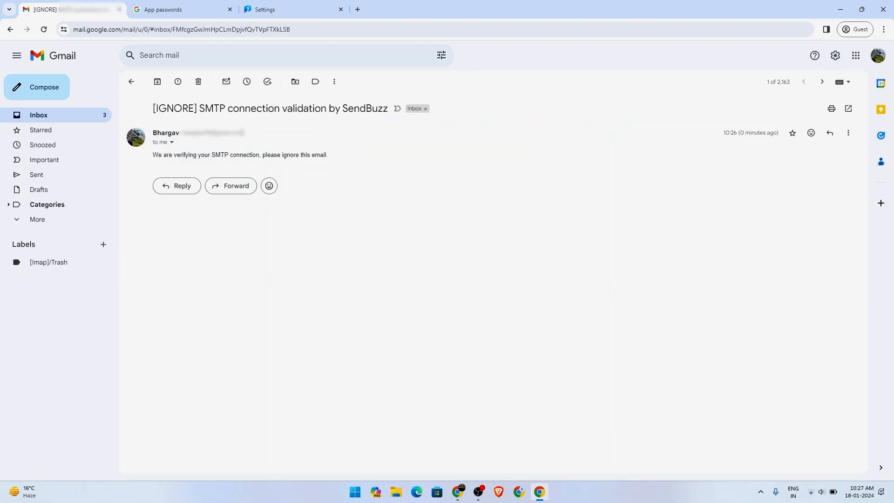
Step: Test the IMAP connection and save the Gmail mailbox so it shows as Active
left_click(294, 5)
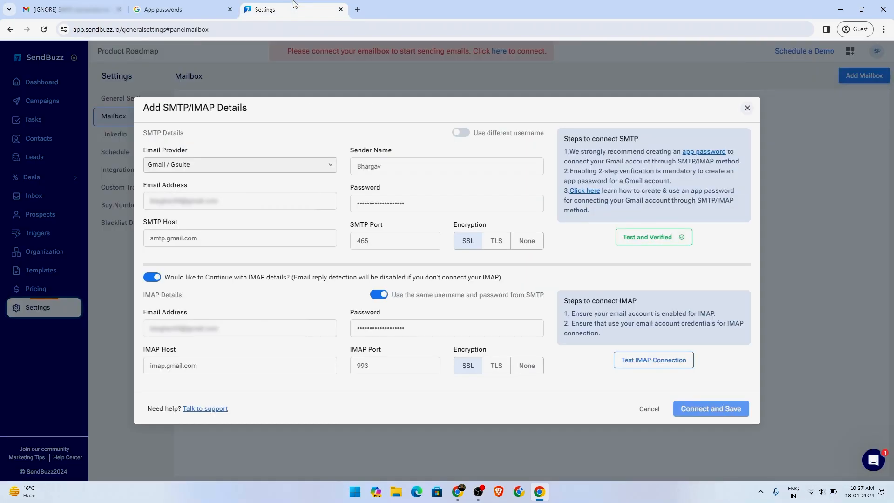
left_click(393, 328)
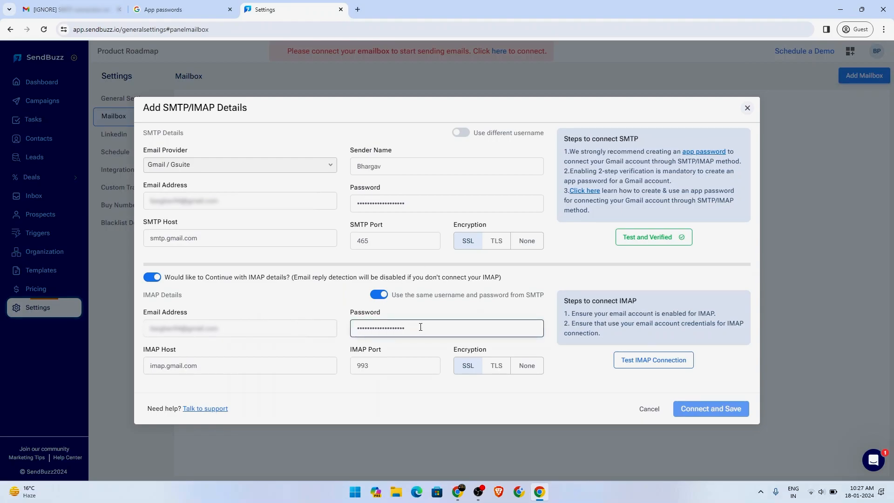
left_click(657, 367)
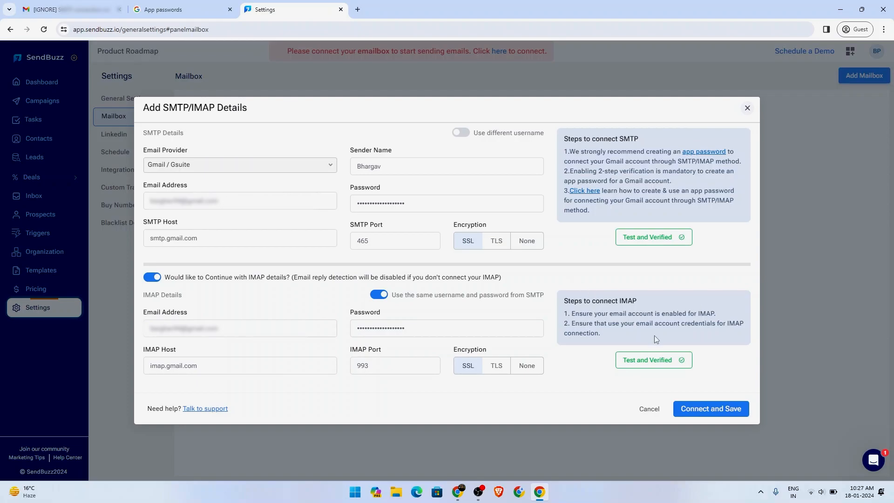
left_click(717, 408)
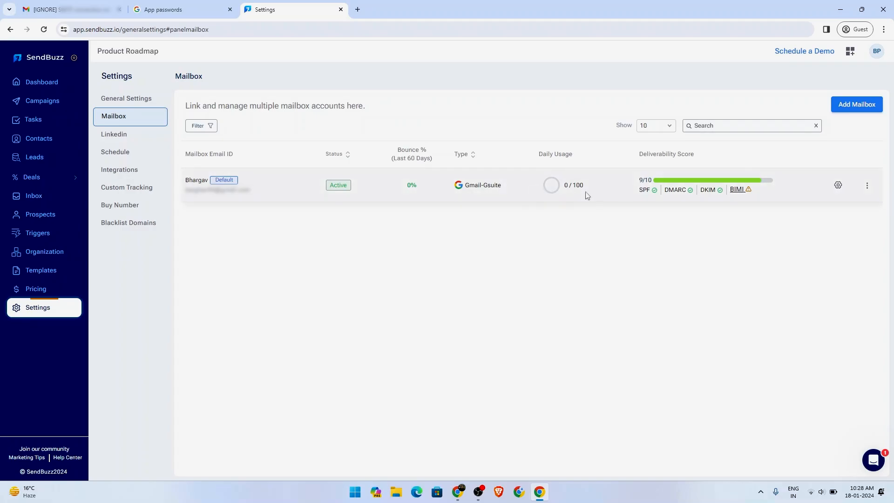
left_click(838, 186)
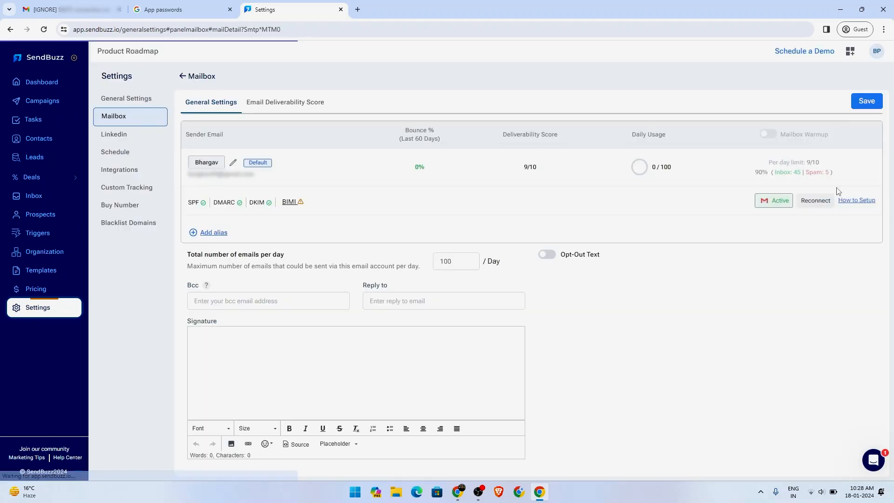
left_click(234, 163)
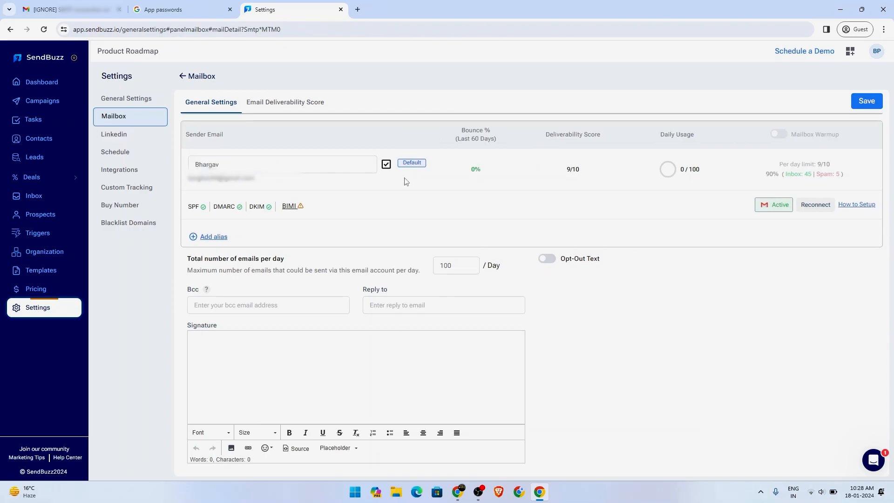
left_click(386, 164)
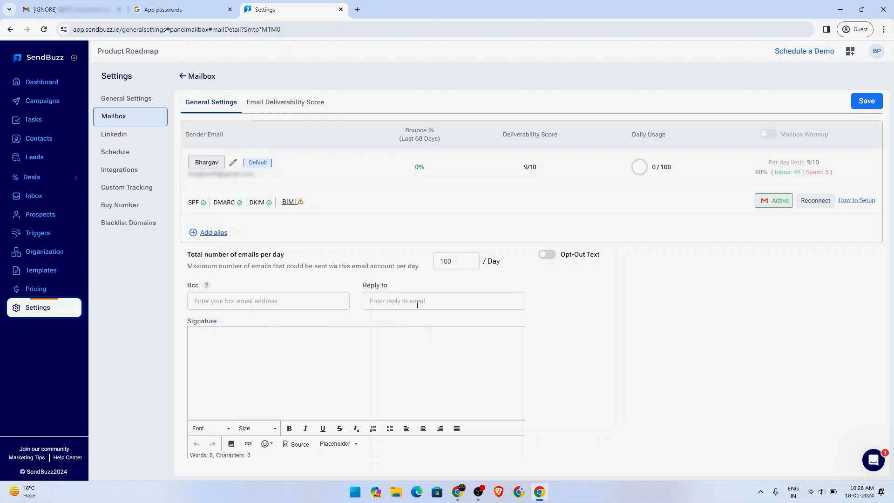
double_click(460, 260)
left_click(609, 317)
left_click(866, 101)
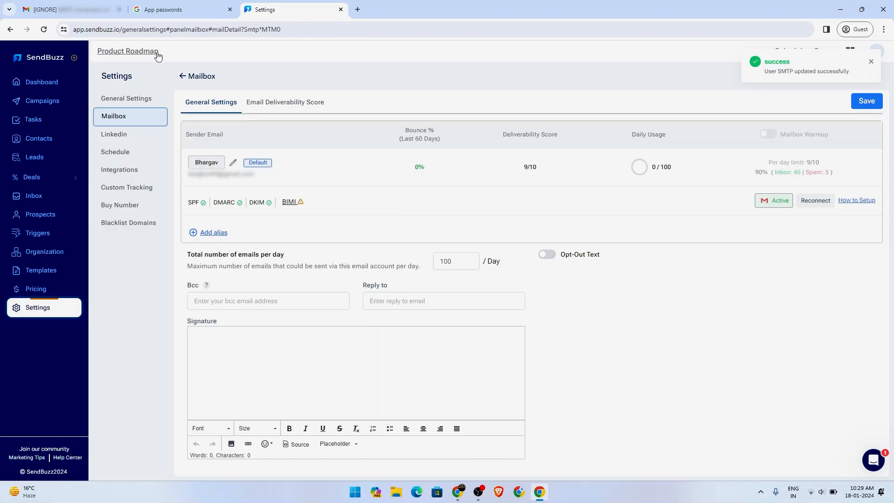
left_click(125, 117)
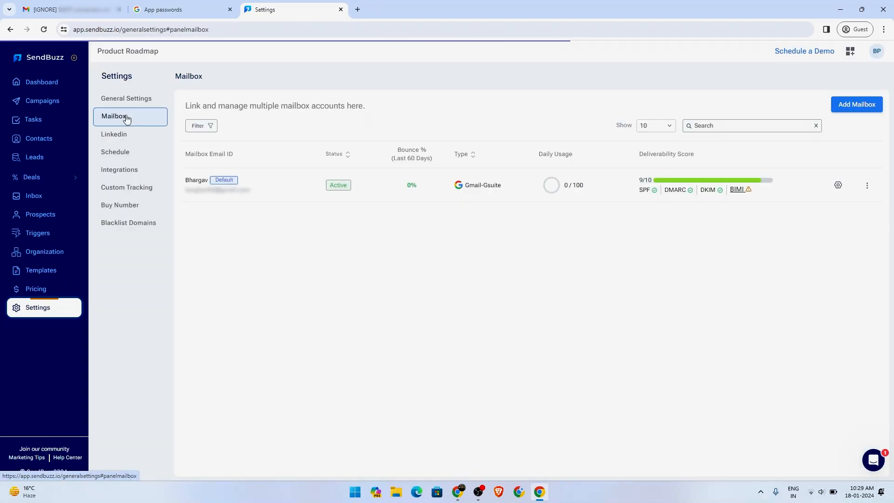